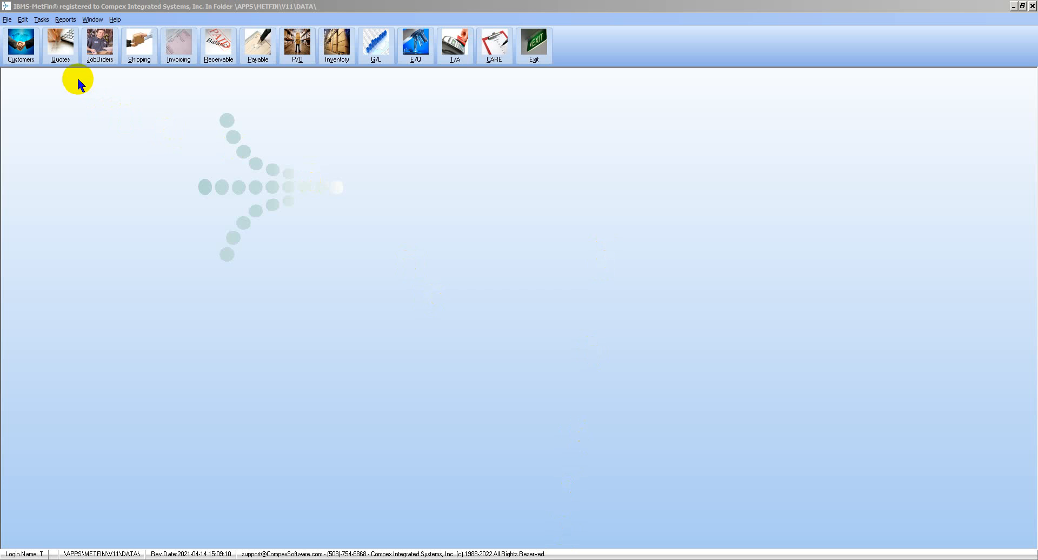
Step: Create a new quote by copying the information from part TEST123's quote, with TEST1234 as the part number
click(62, 54)
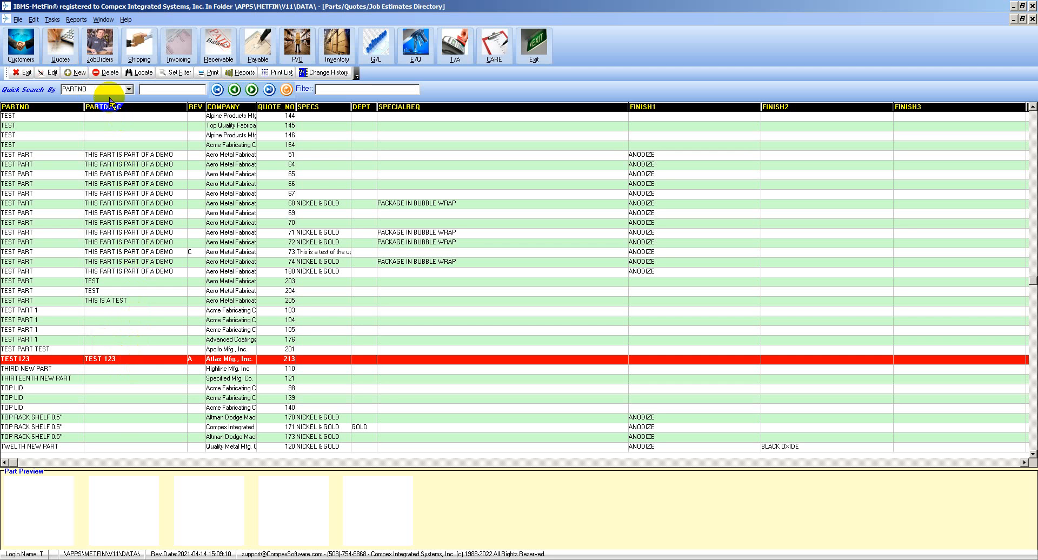
click(76, 77)
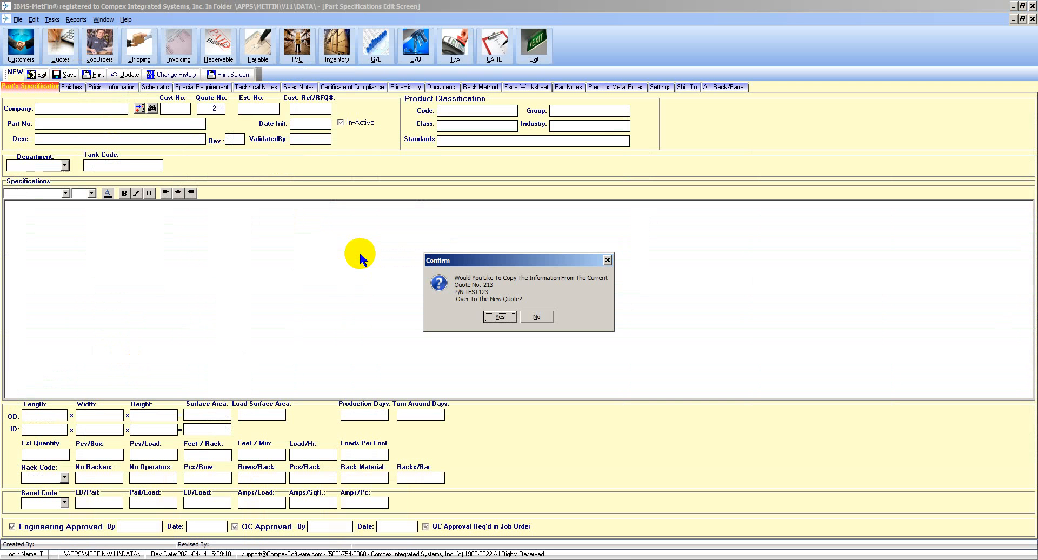
click(499, 317)
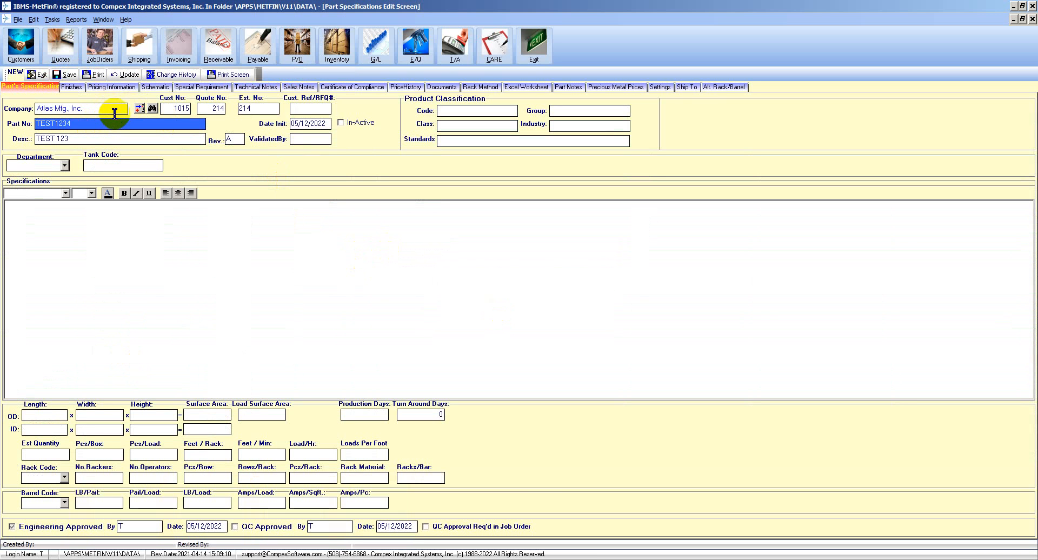
Step: Set the new quote's description to TEST 1234, clear its Engineering Approved option, and save the quote
click(98, 139)
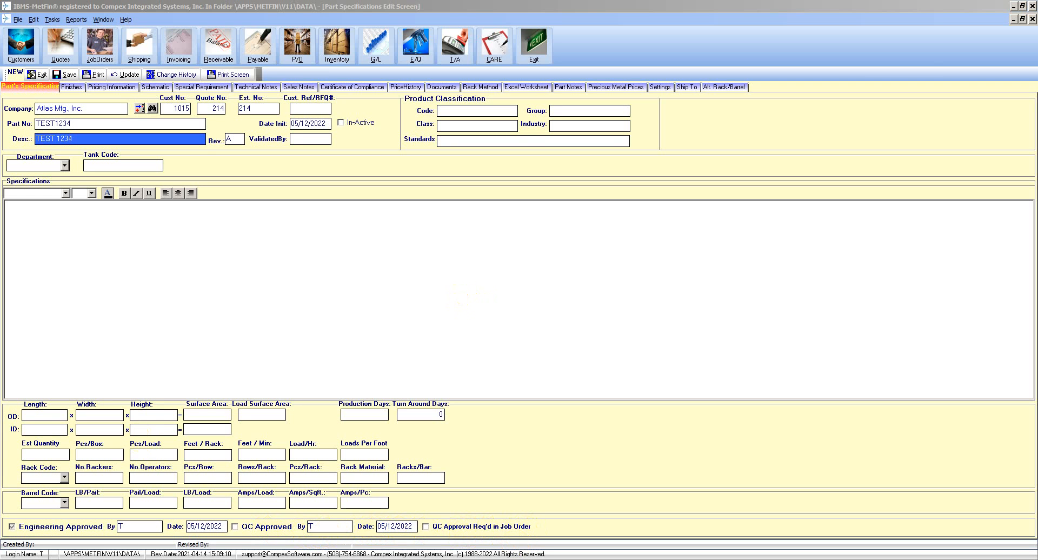
click(31, 529)
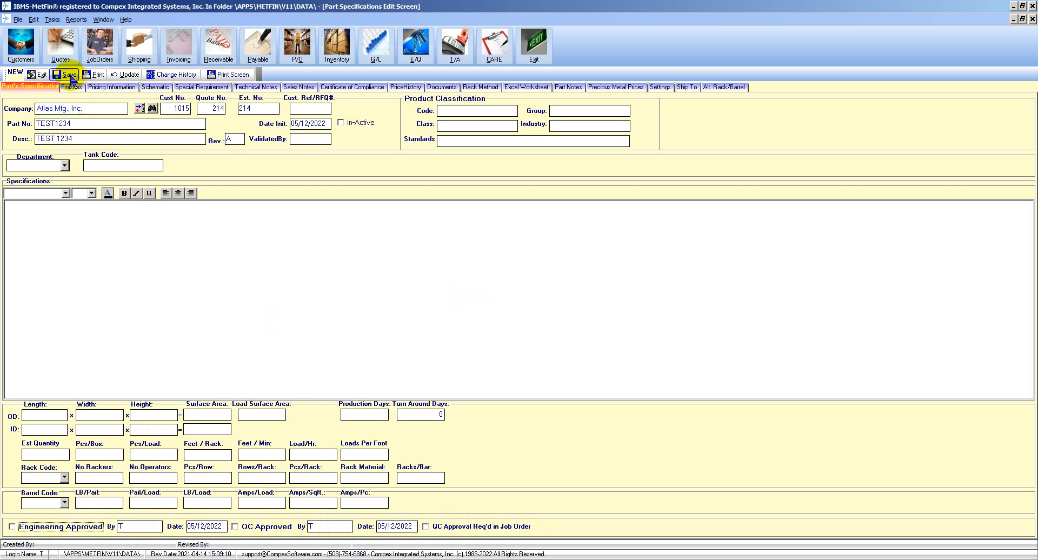
click(70, 76)
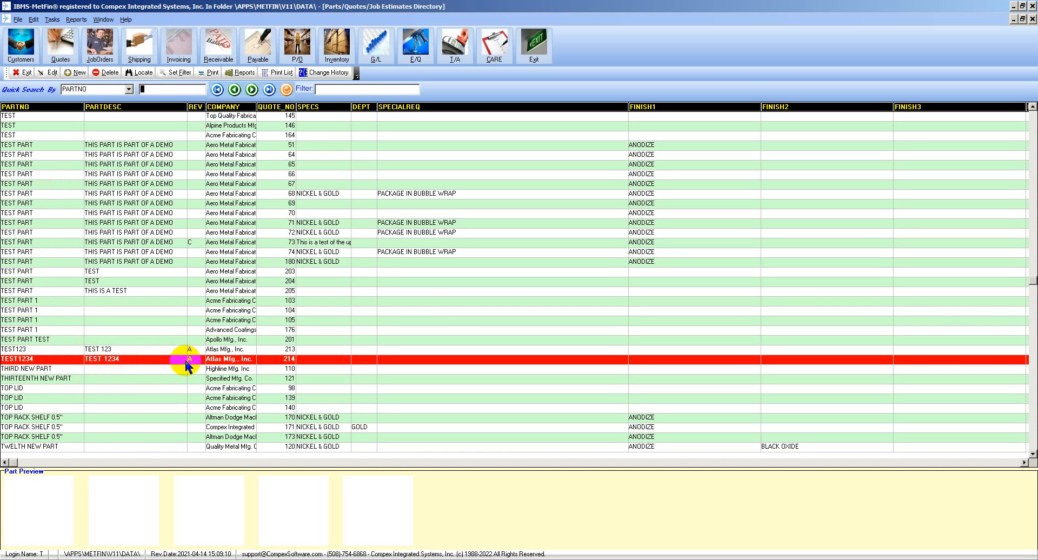
click(144, 362)
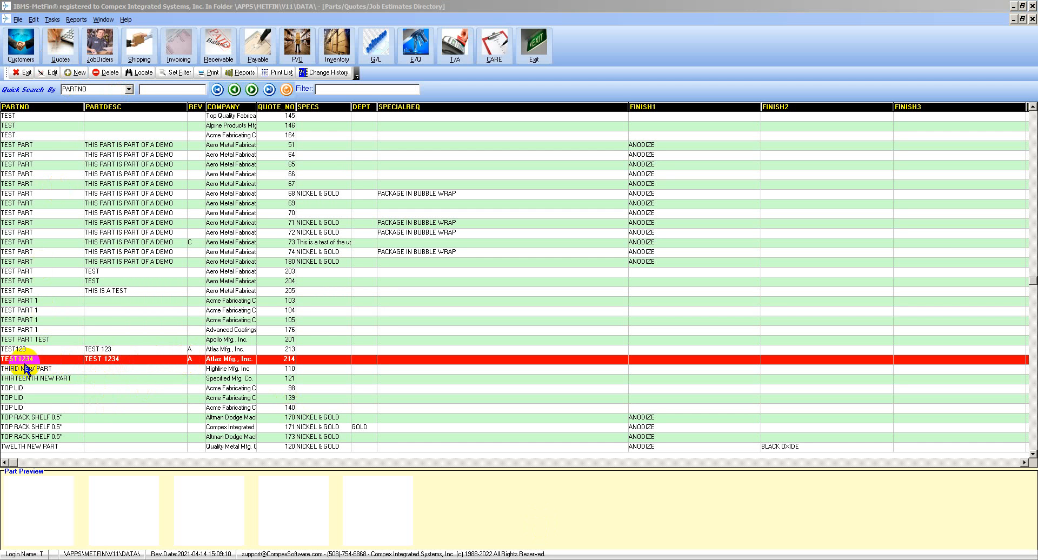
click(81, 361)
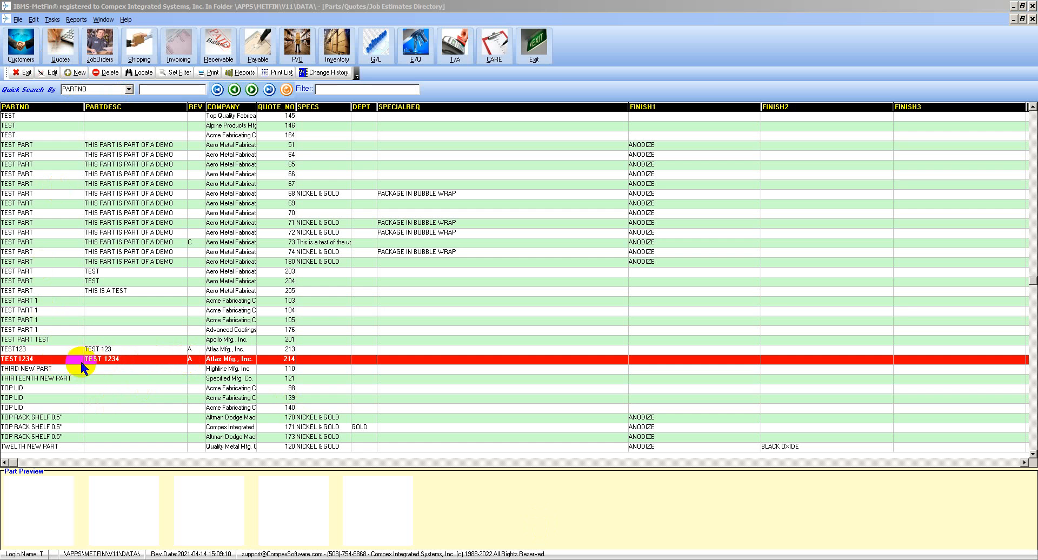
Step: Start a new job order for part number TEST1234 with a received quantity of 1000
click(105, 53)
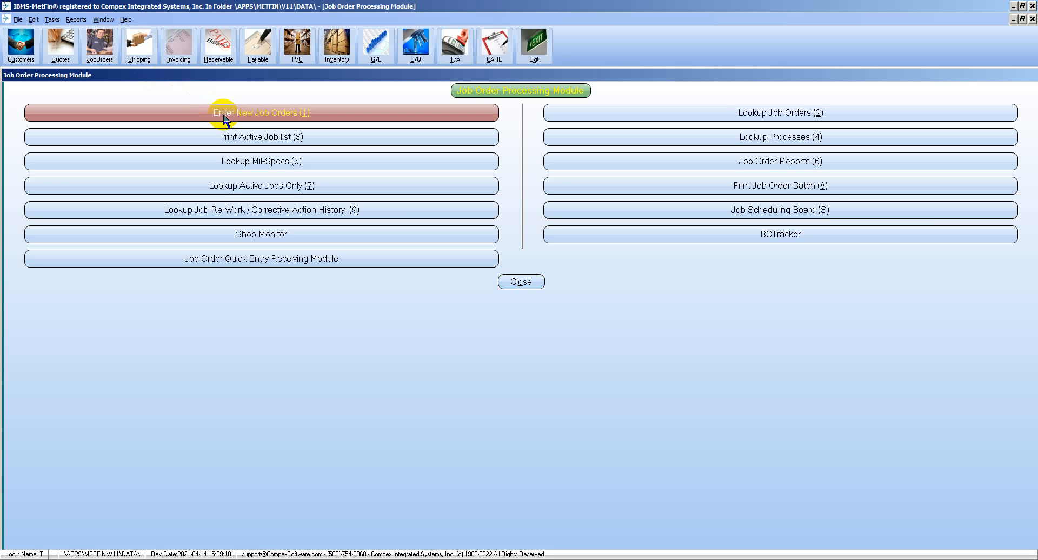
click(223, 118)
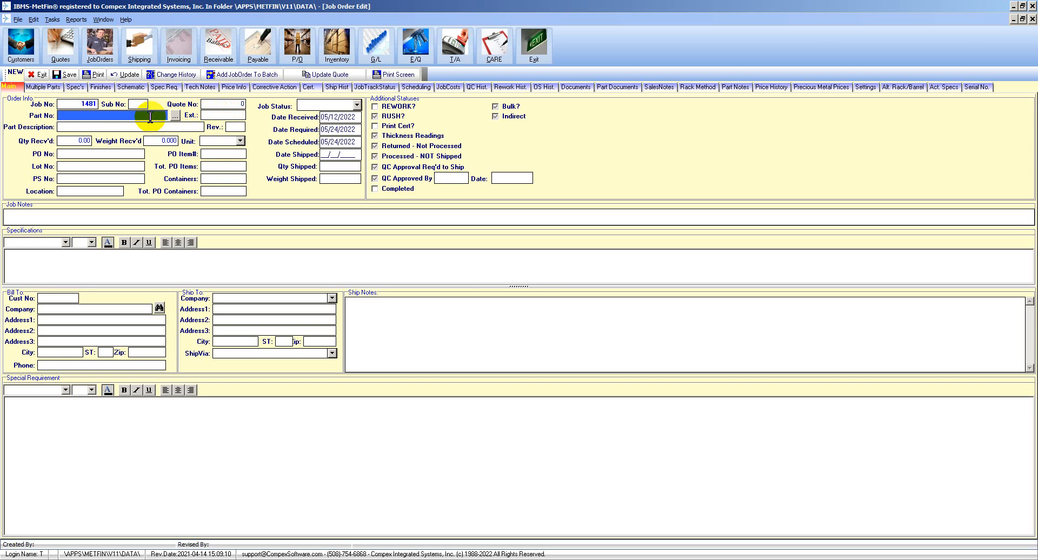
text(TEST1234)
key(Tab)
text(1)
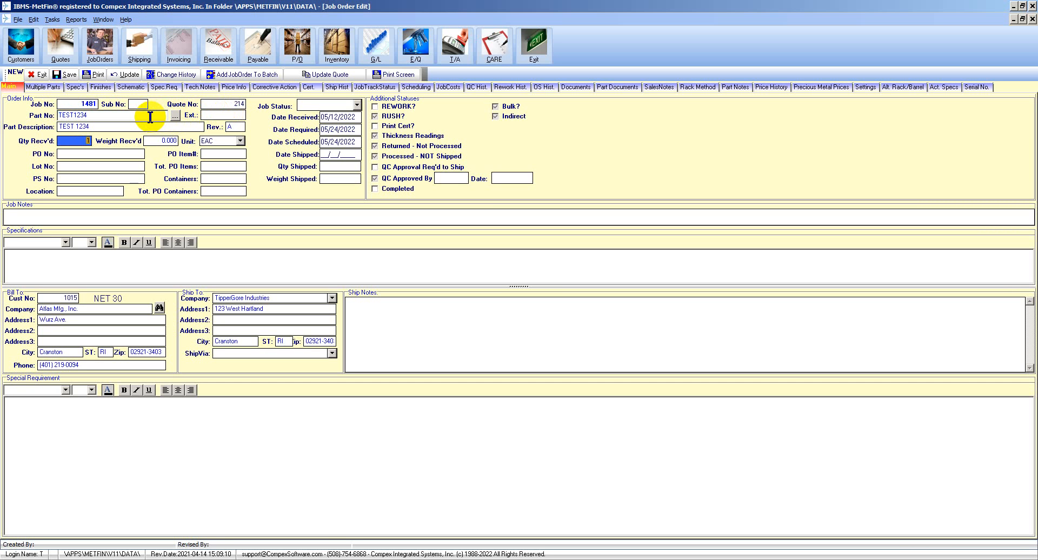
text(000)
key(Tab)
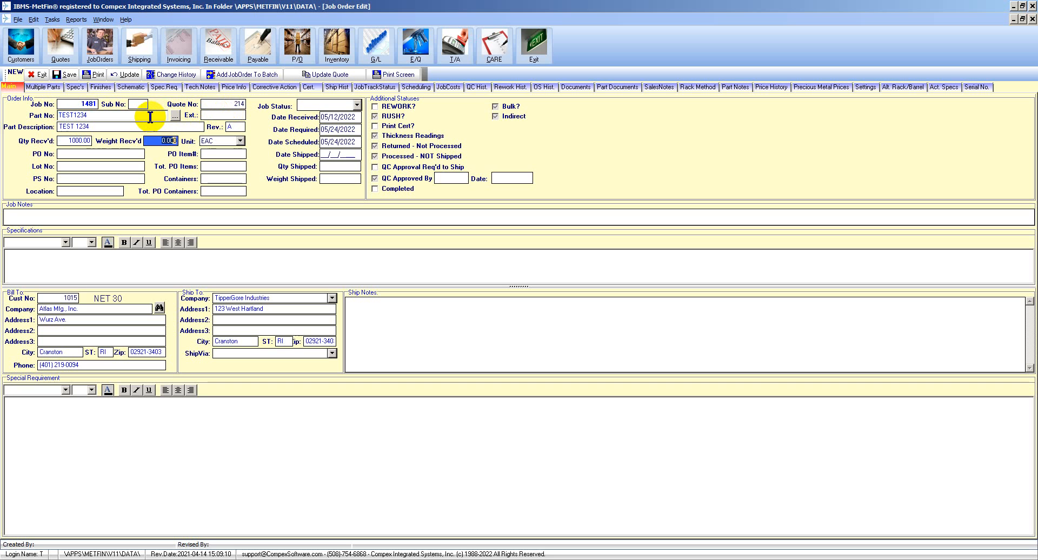
Step: Fill in the customer's purchase order number on the job order and save it
click(113, 153)
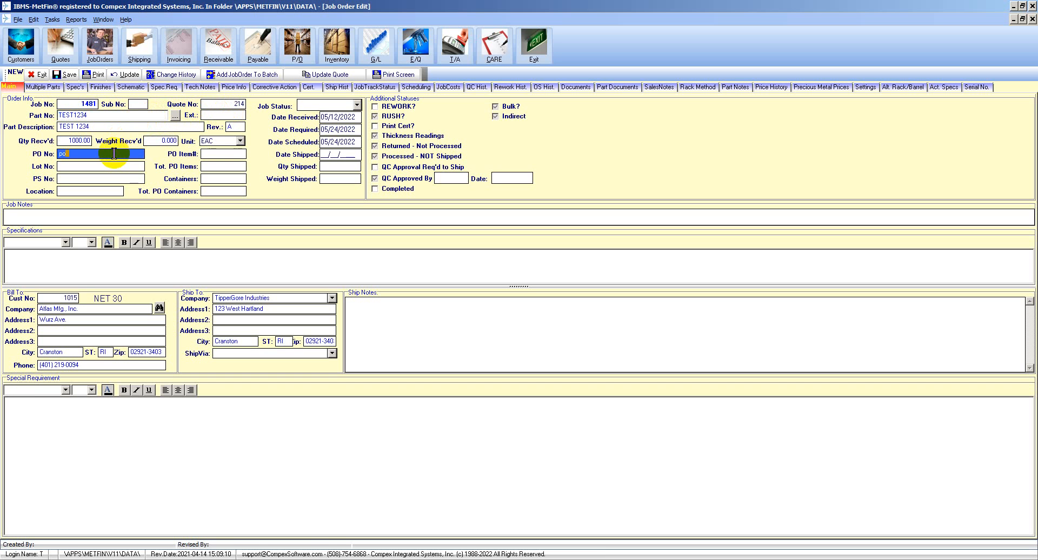
text(po12345)
key(Tab)
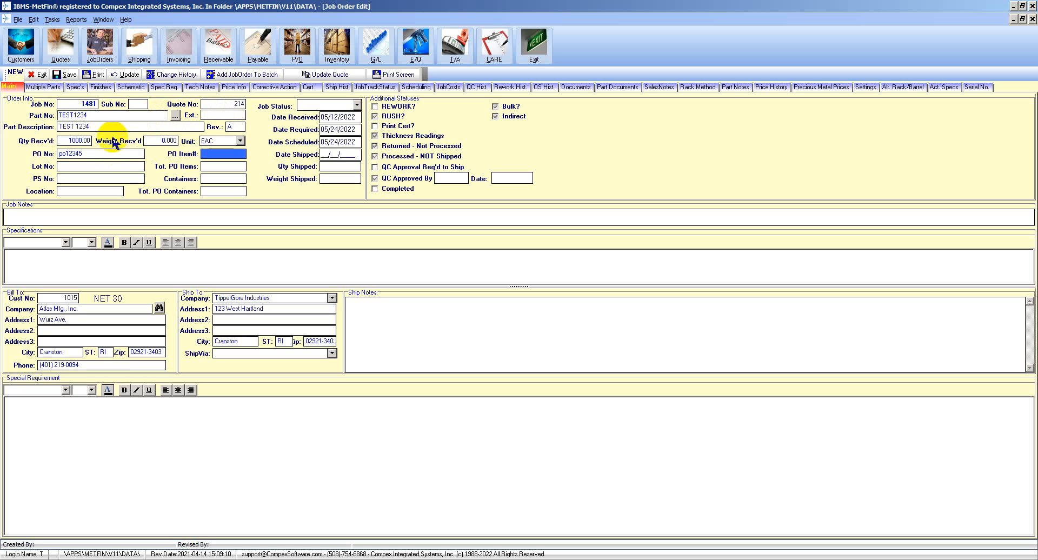
click(67, 74)
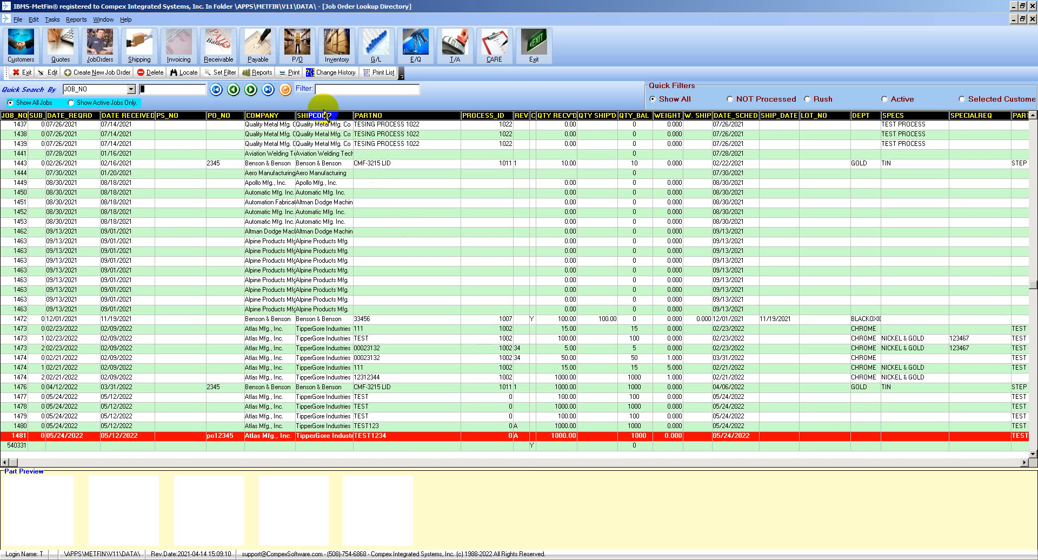
Step: Preview the printed job order for part TEST1234 and close the preview
click(296, 76)
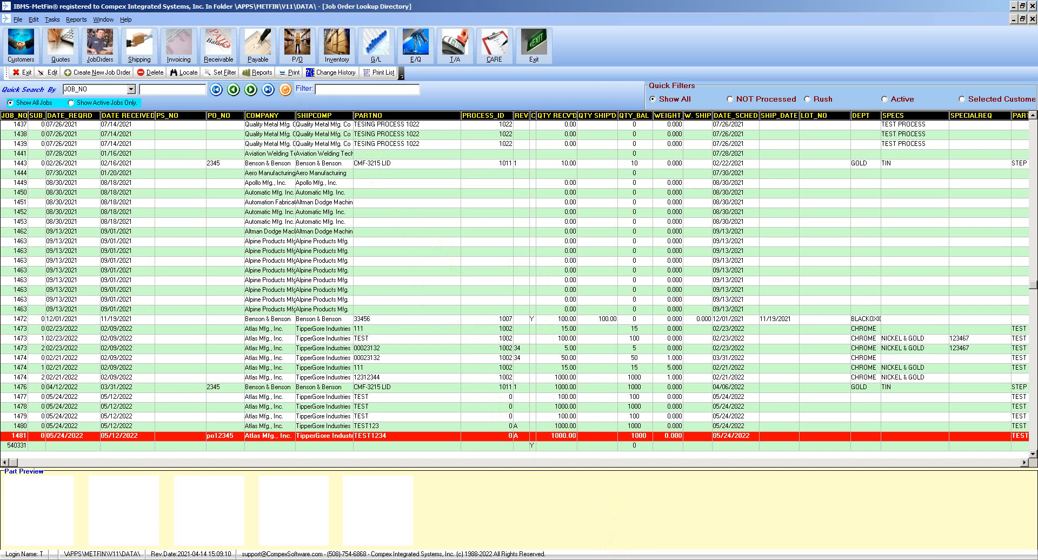
click(409, 192)
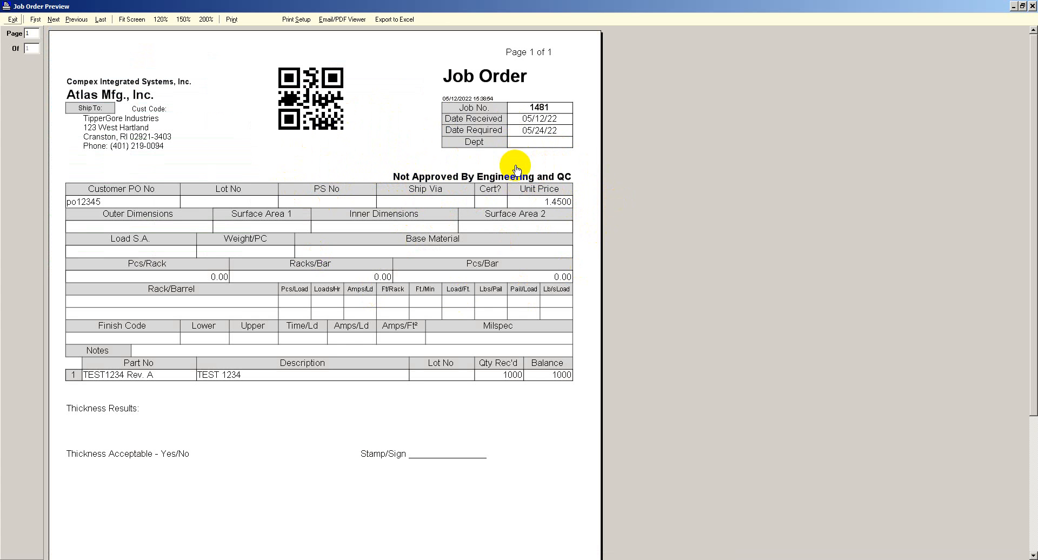
click(13, 22)
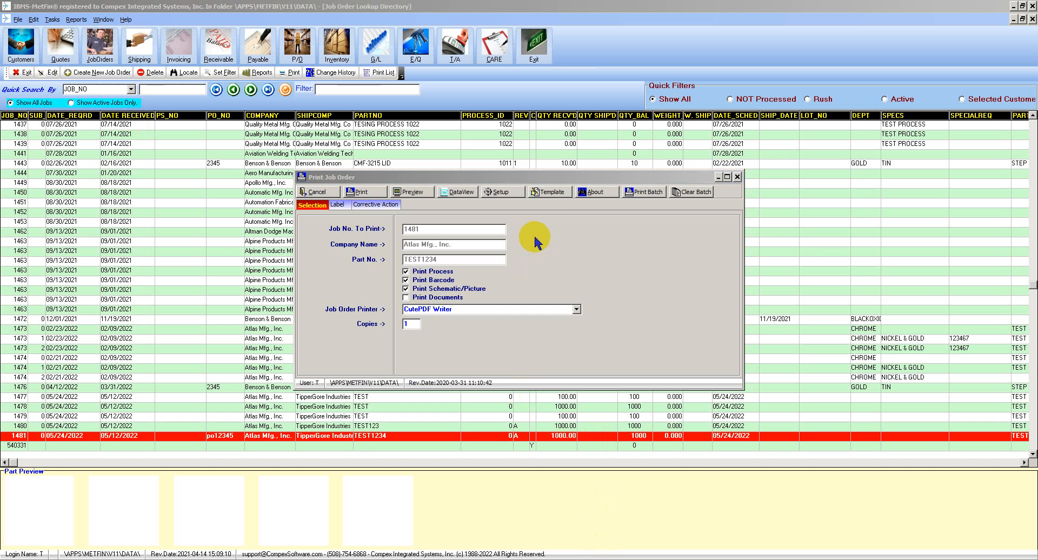
Step: Examine the EngineeringQCApproved field of the JobOrderPrintReport.Template.1 template in Excel, and close the template and print windows
click(559, 199)
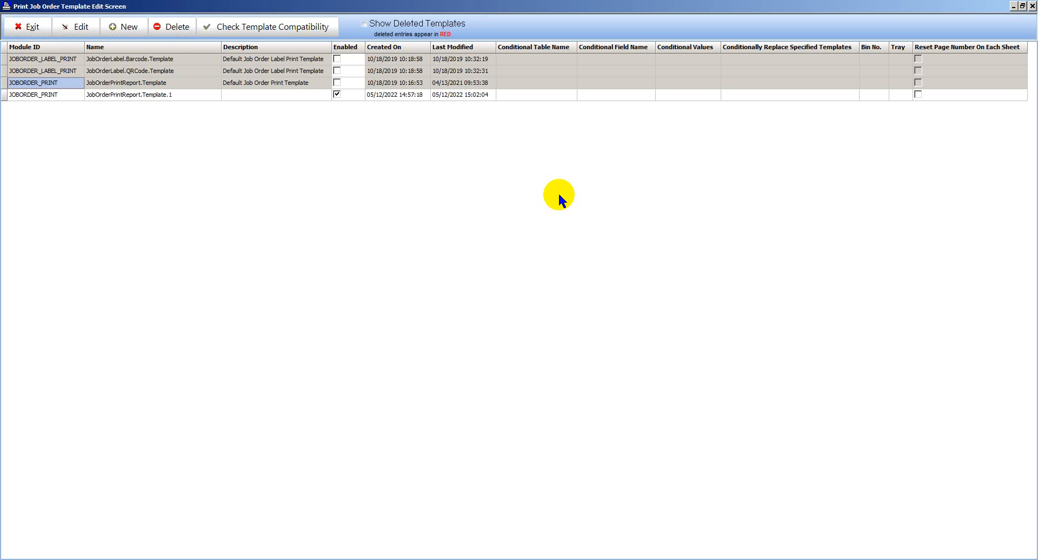
click(184, 97)
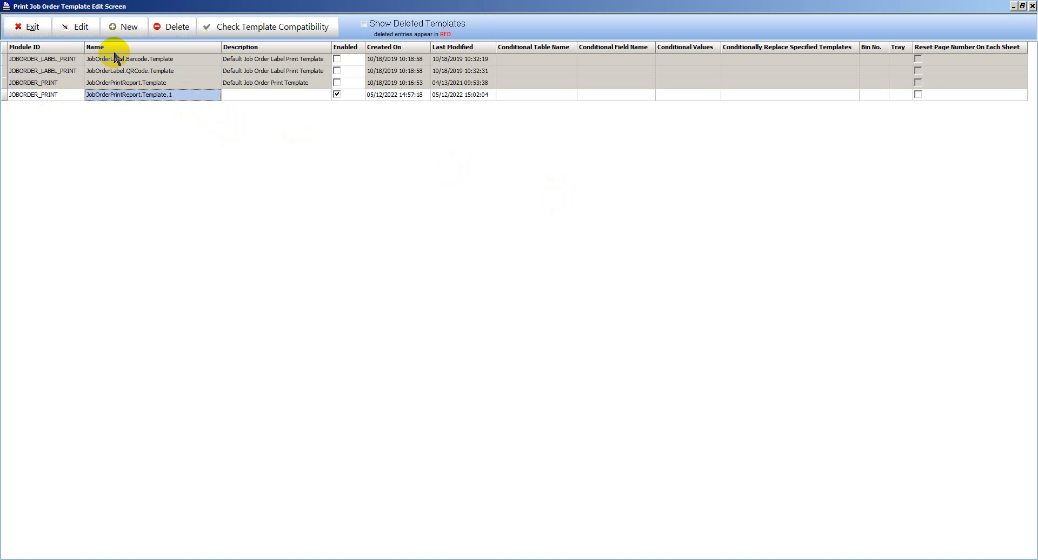
click(77, 33)
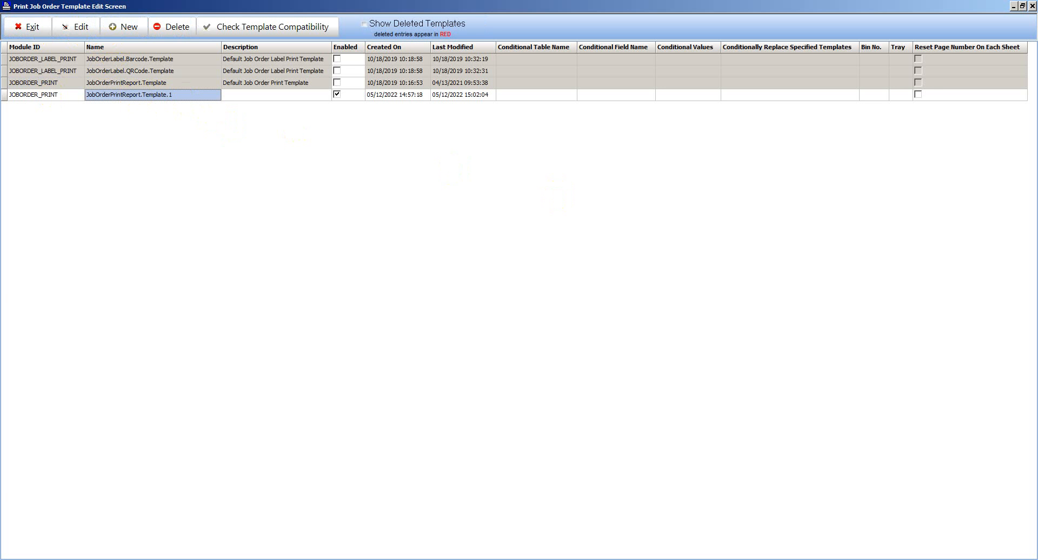
drag(0, 33, 511, 76)
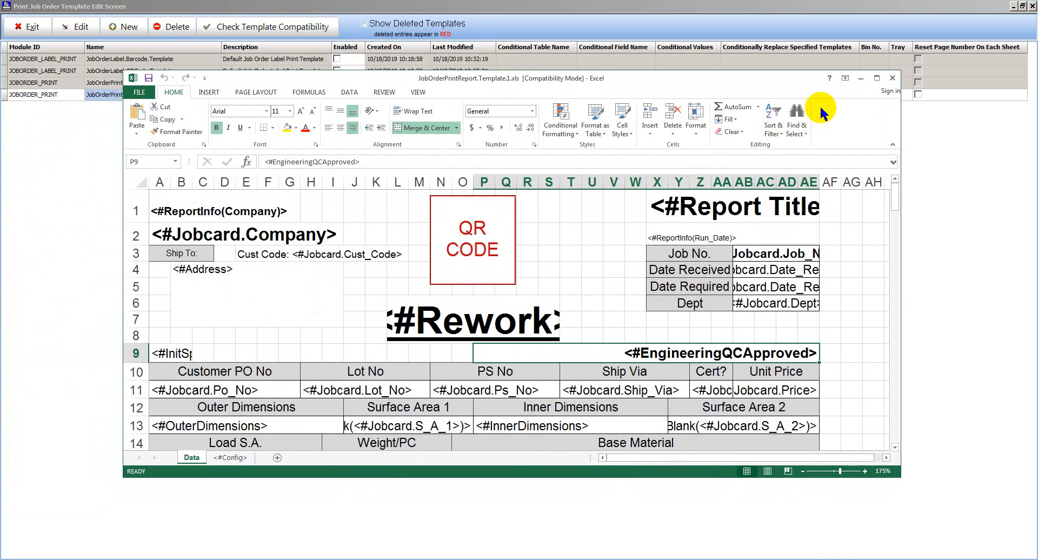
click(877, 77)
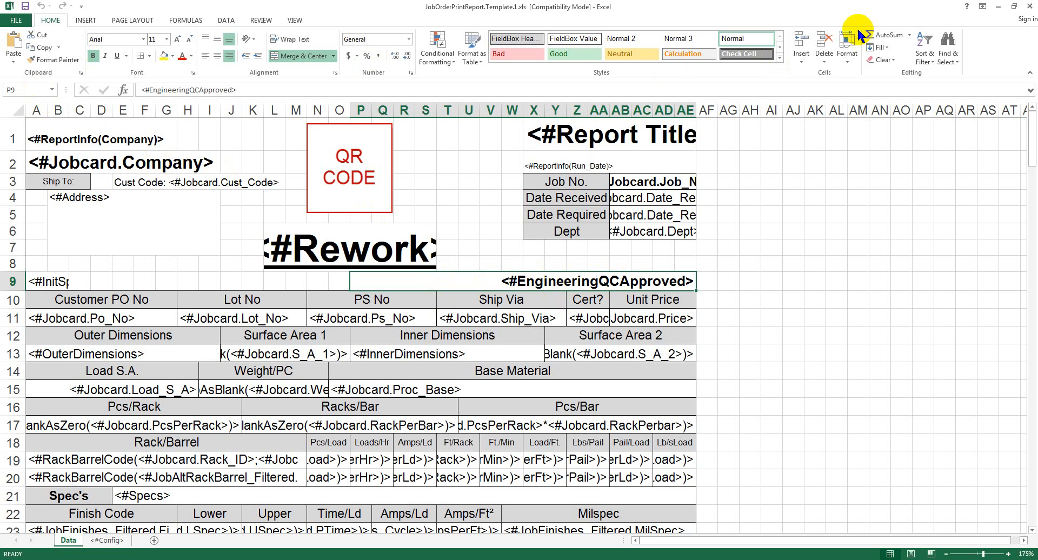
click(1030, 6)
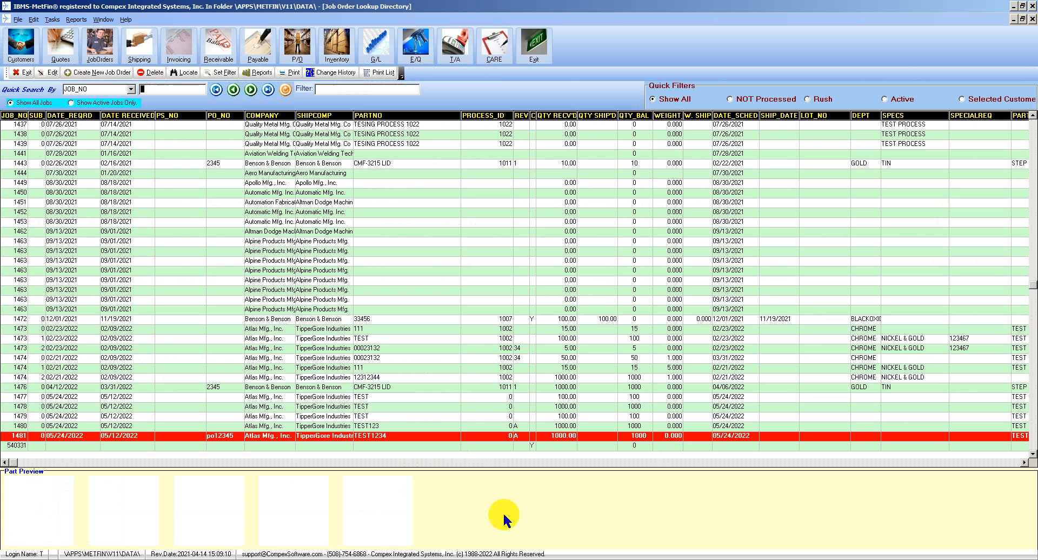
Step: Enable "Print QC/Engineering NOT approved on Job Order" in the Job Order Module default settings and exit the settings
click(18, 20)
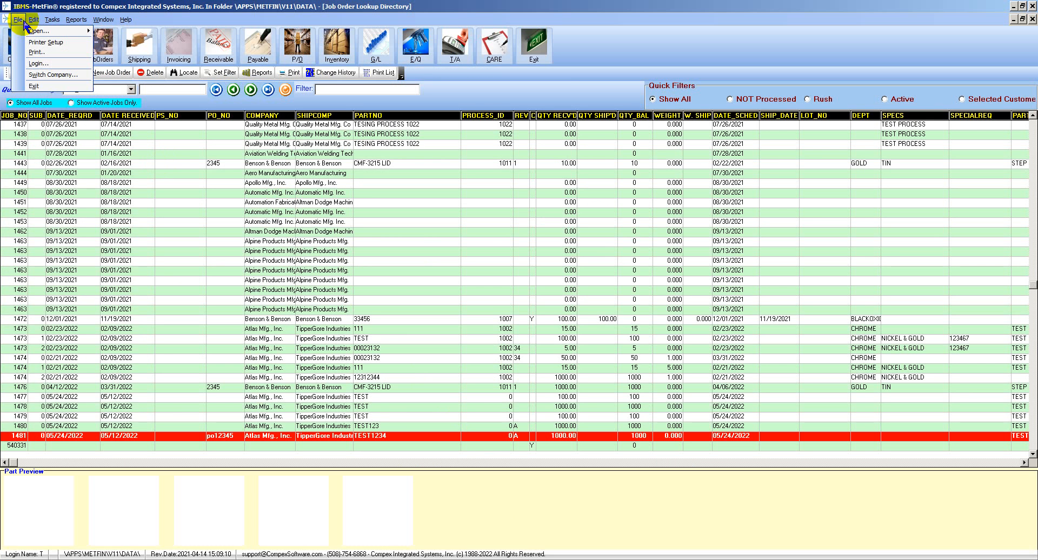
mouse_move(38, 31)
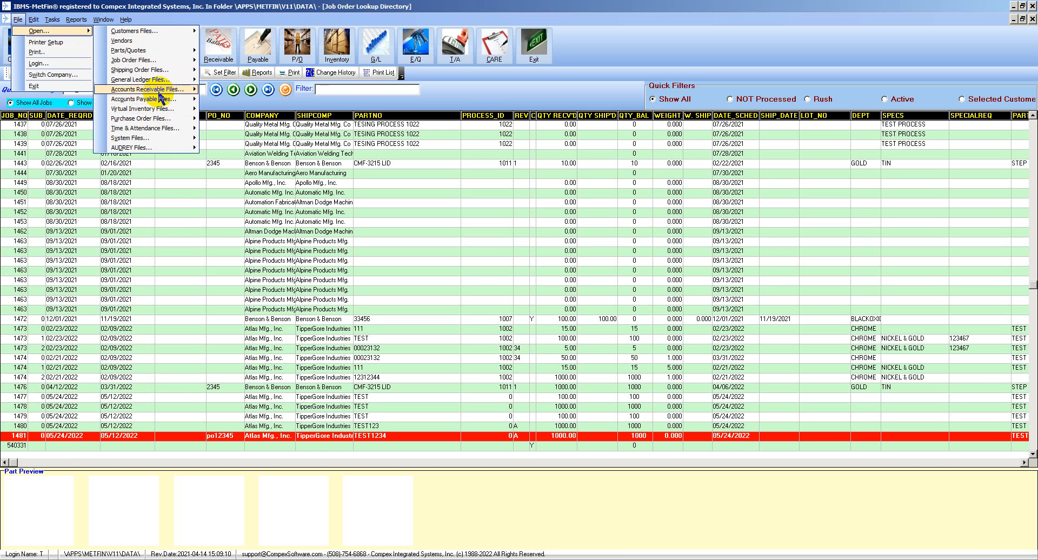
mouse_move(157, 61)
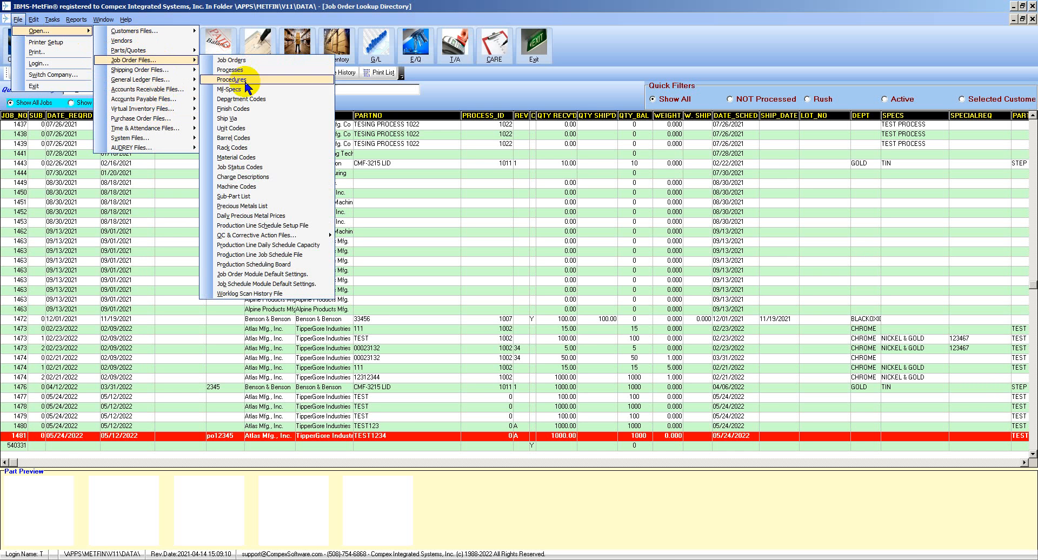
click(285, 277)
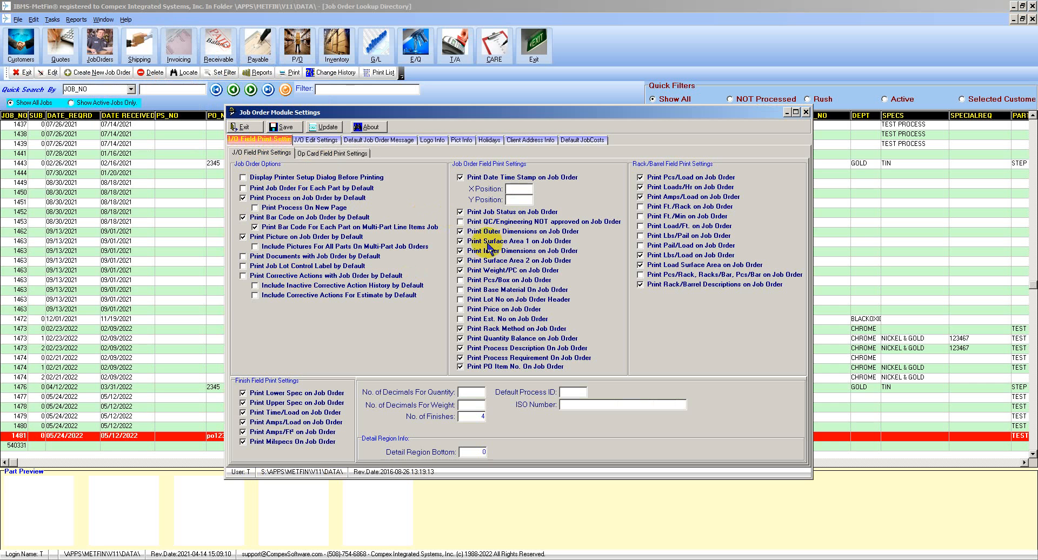
click(503, 223)
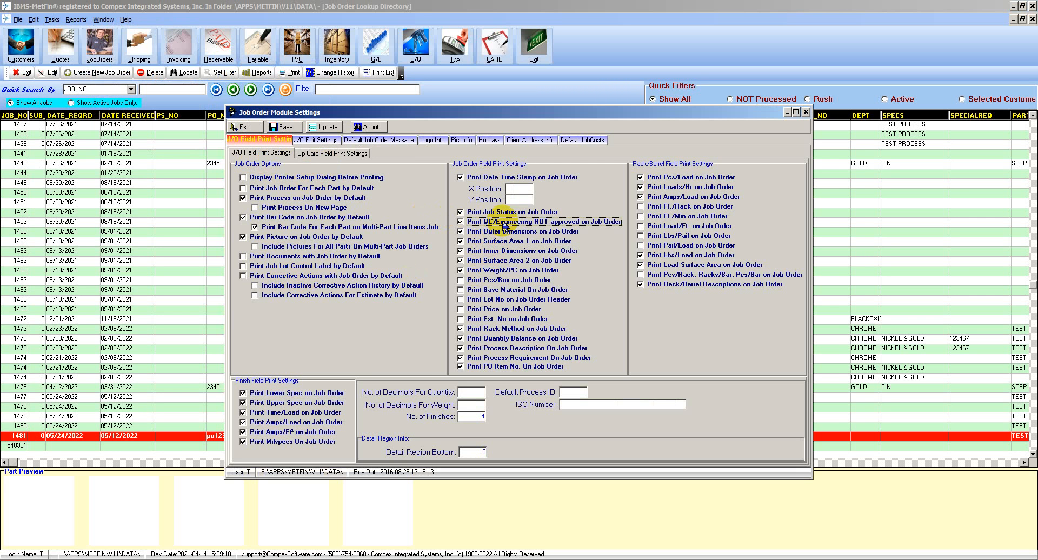
click(503, 224)
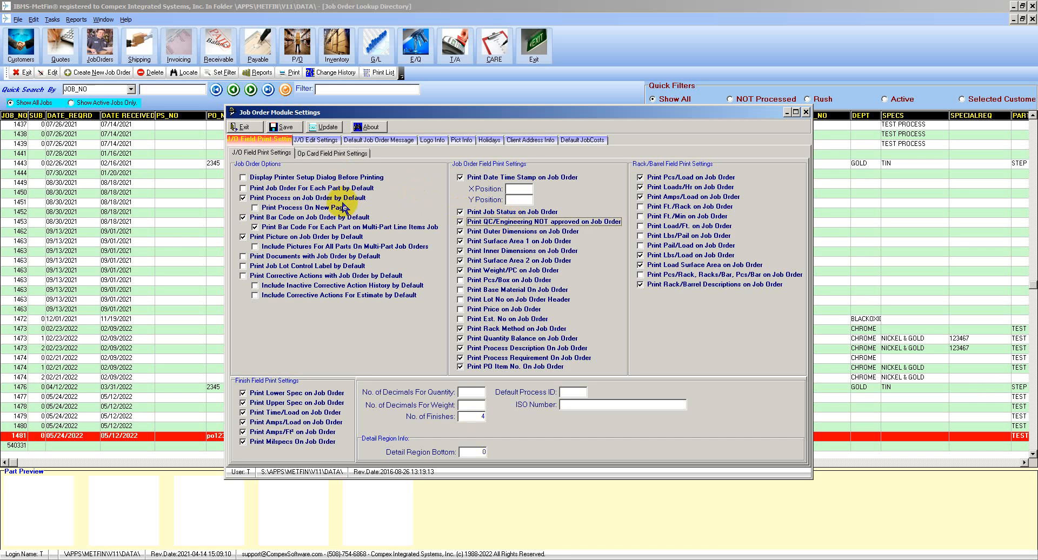
click(241, 126)
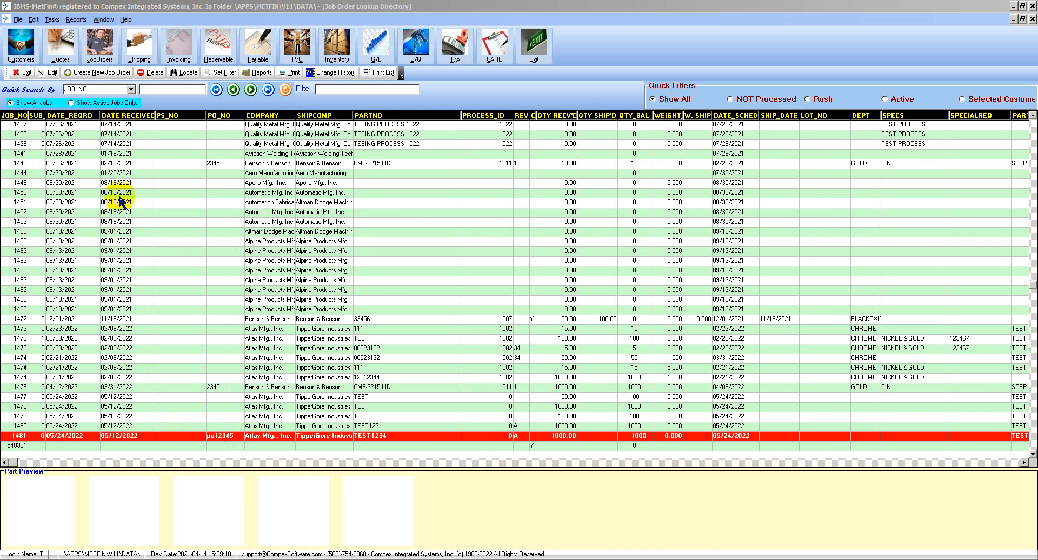
Step: Exit the job order lookup and its module, and open the Atlas Mfg., Inc. quote for part TEST1234 for editing
click(22, 72)
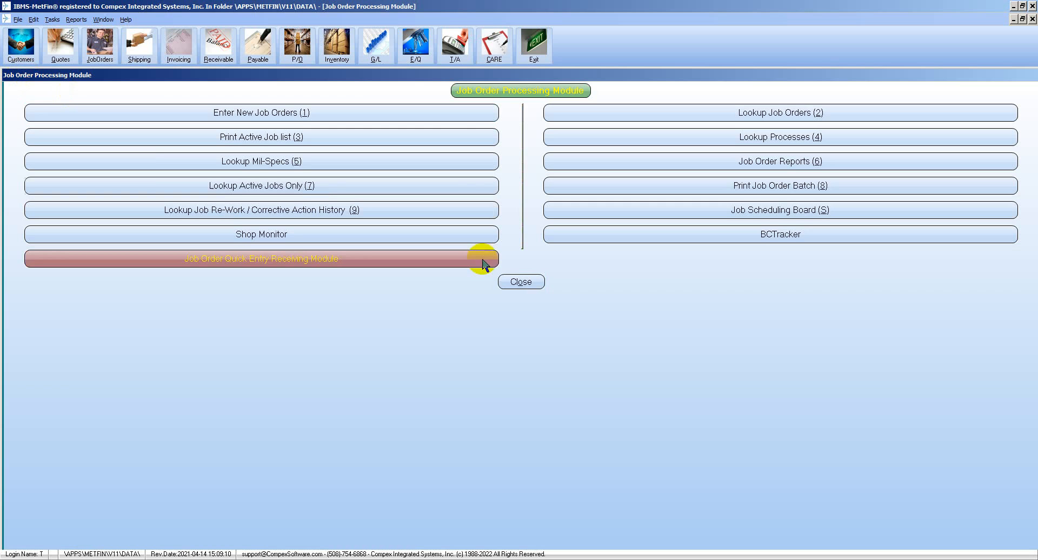
click(522, 280)
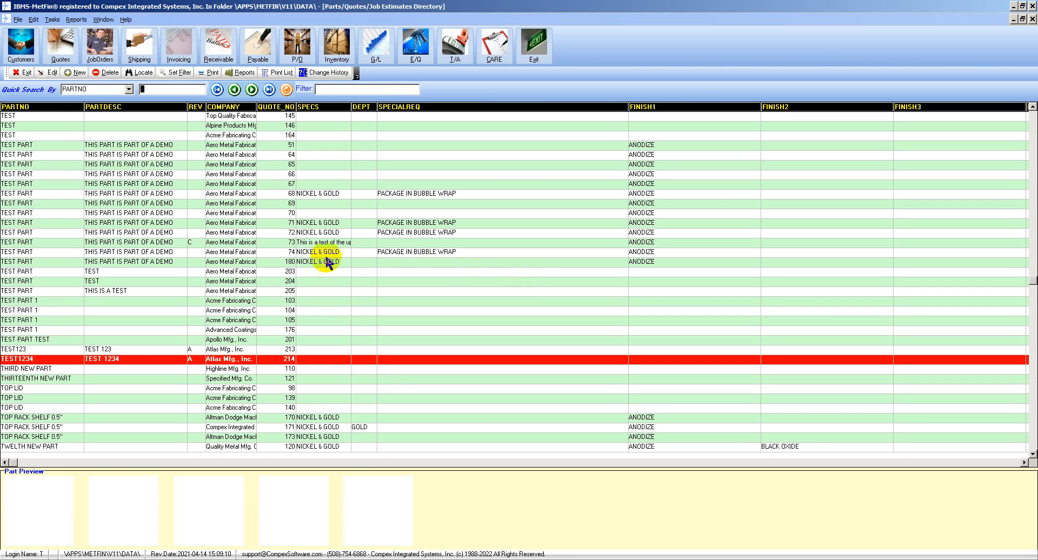
double_click(213, 361)
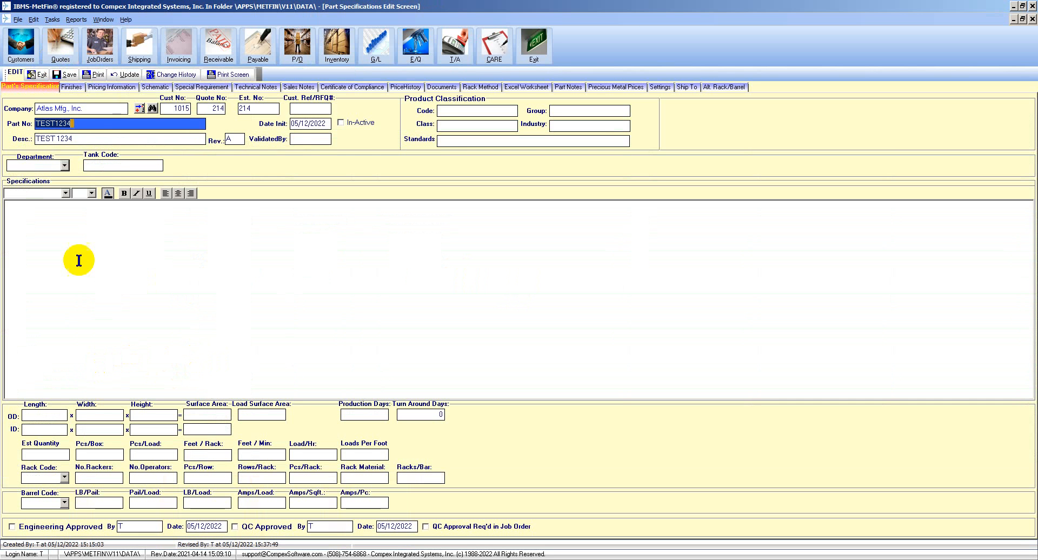
Step: Try the Engineering Approved and QC Approved options in different combinations on the TEST1234 quote
click(42, 526)
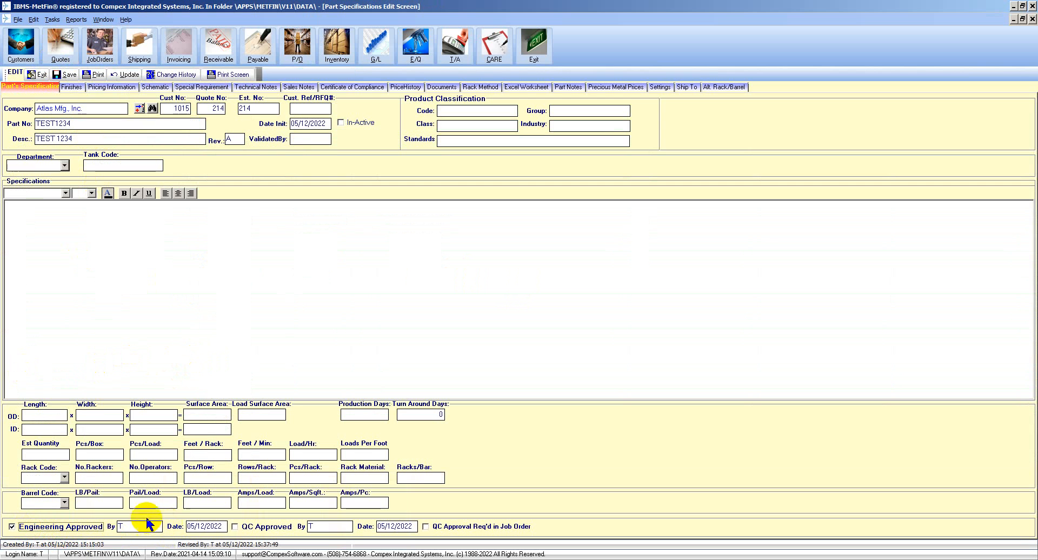
click(255, 528)
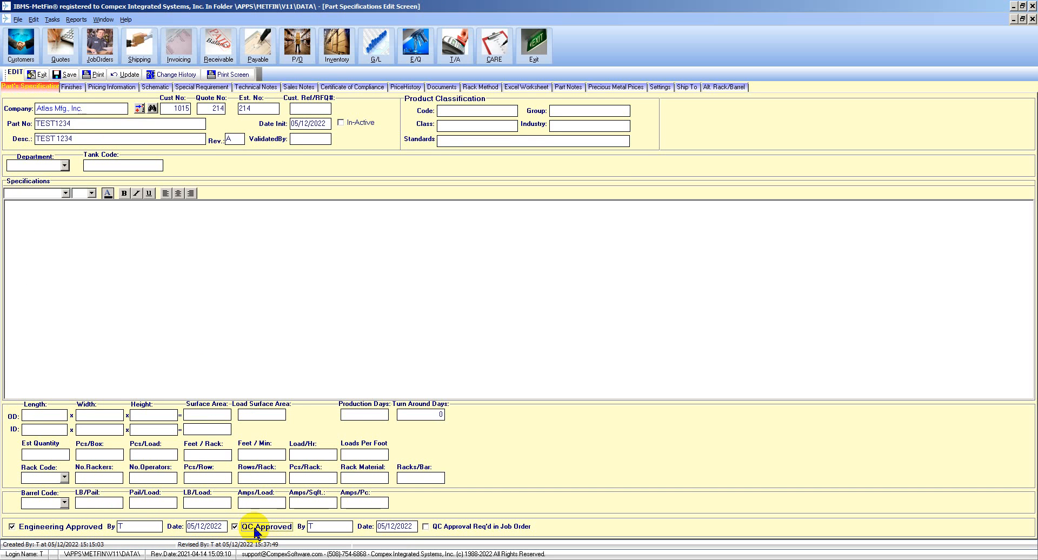
click(78, 527)
click(254, 528)
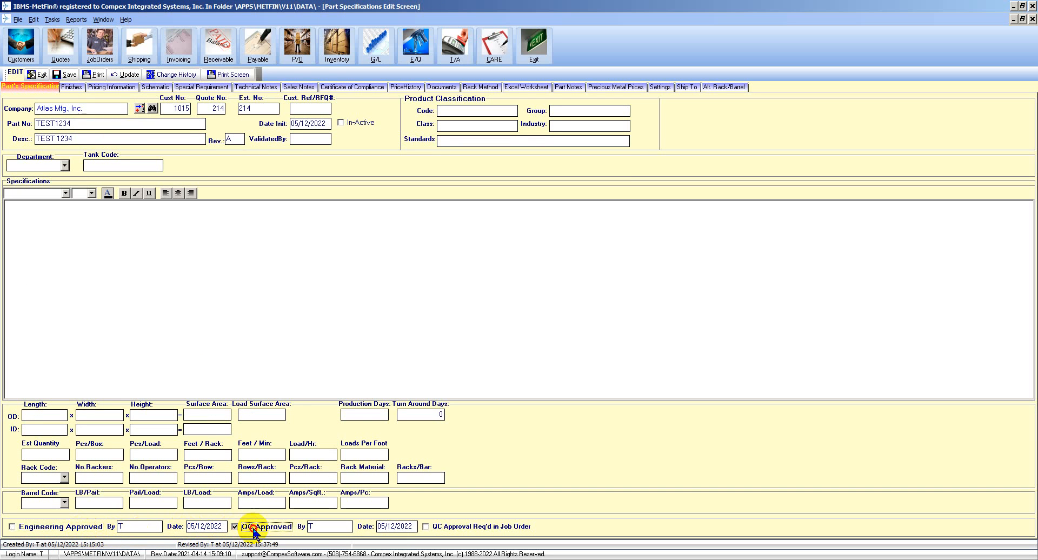
click(64, 529)
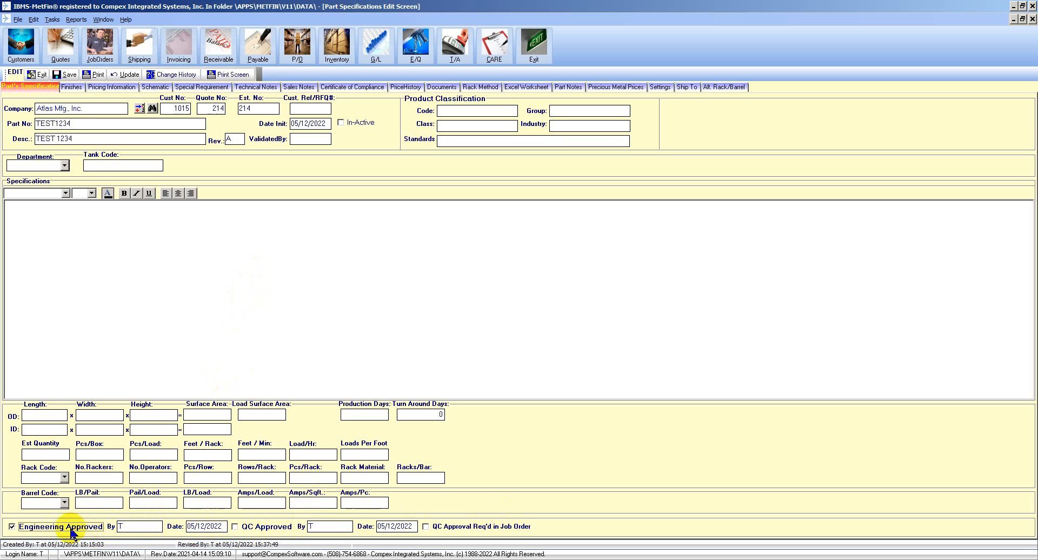
click(25, 527)
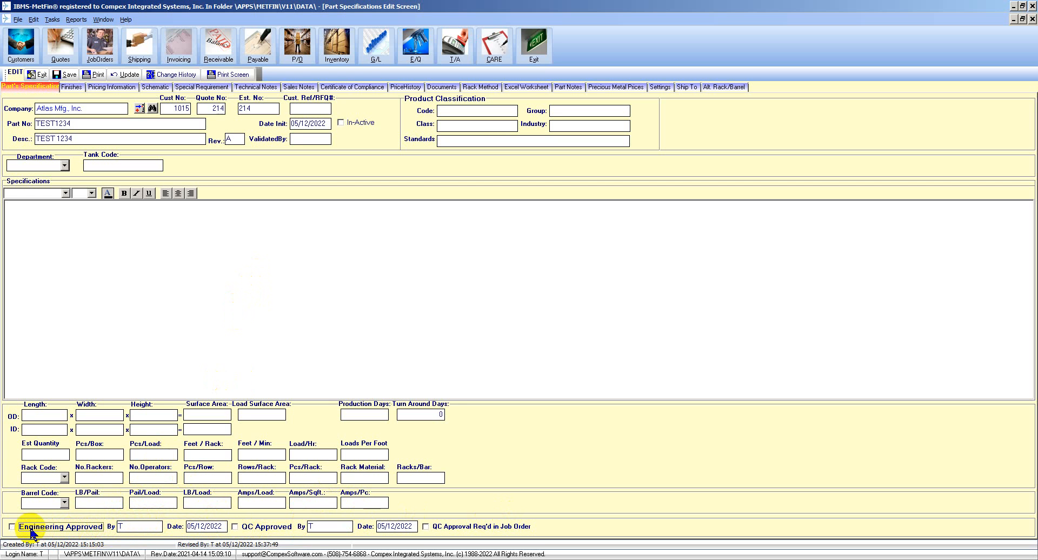
click(276, 533)
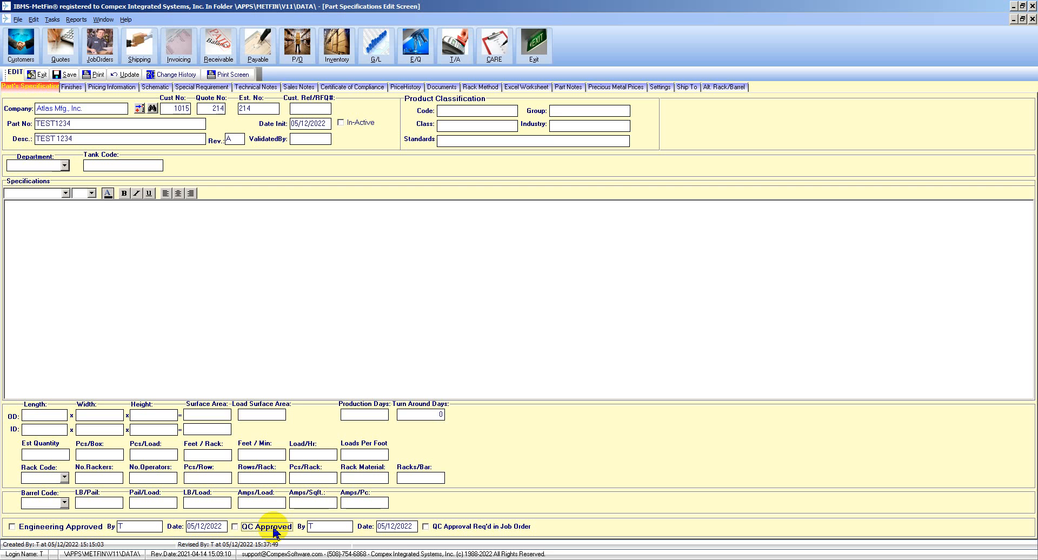
click(78, 528)
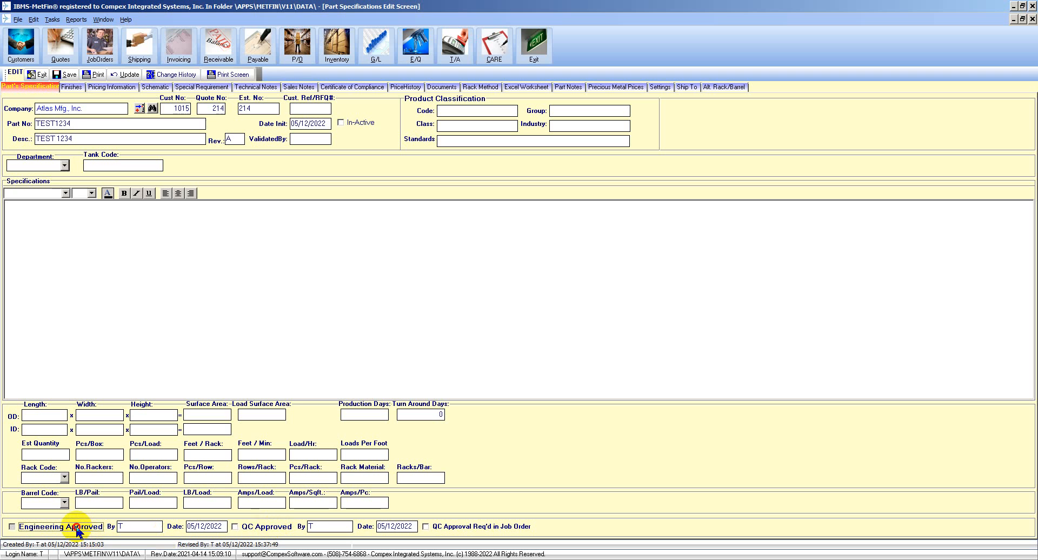
click(77, 530)
click(260, 528)
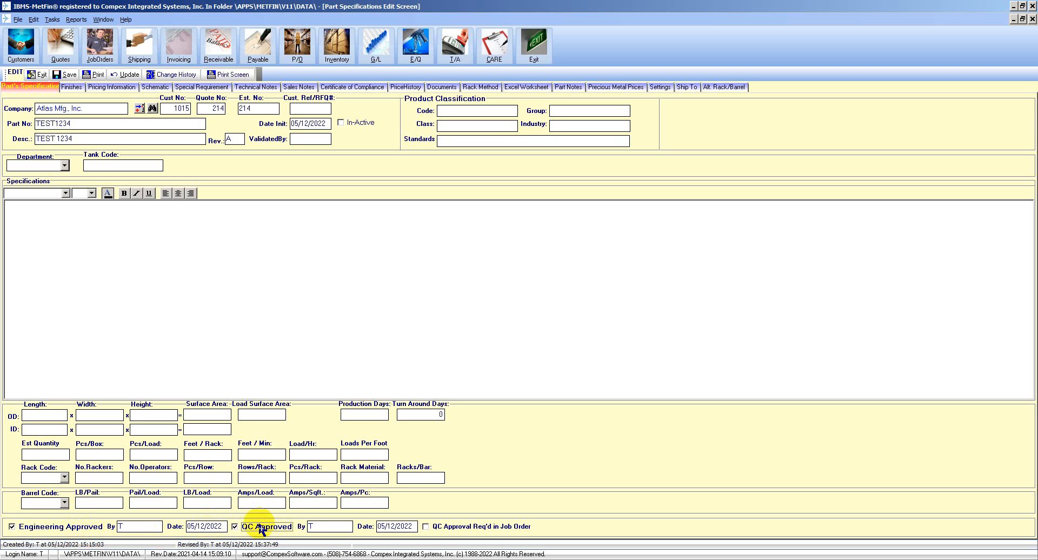
click(260, 528)
click(70, 531)
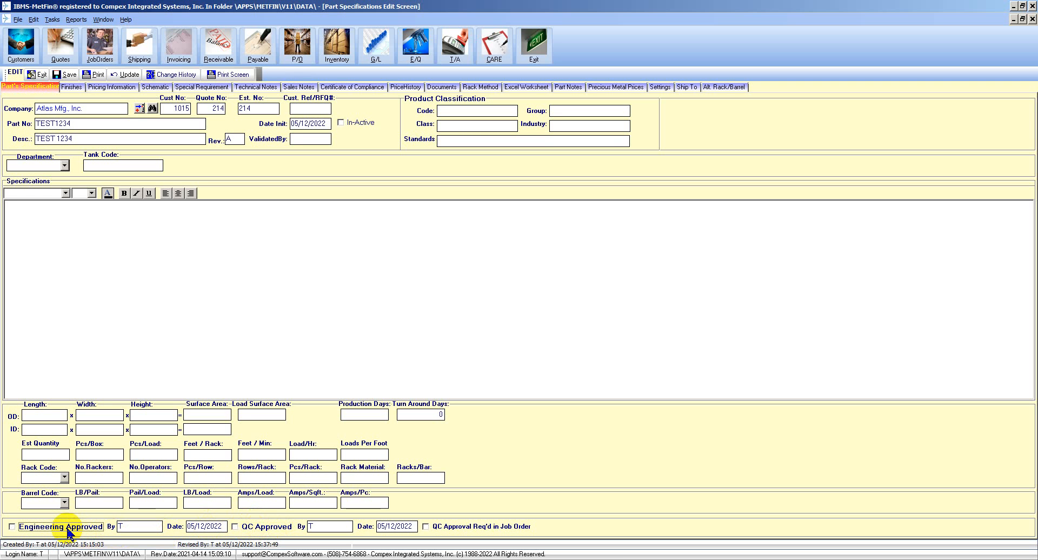
click(252, 527)
click(252, 527)
Step: Mark the TEST1234 quote as Engineering Approved only, save it, and exit the quotes directory
click(74, 530)
click(64, 75)
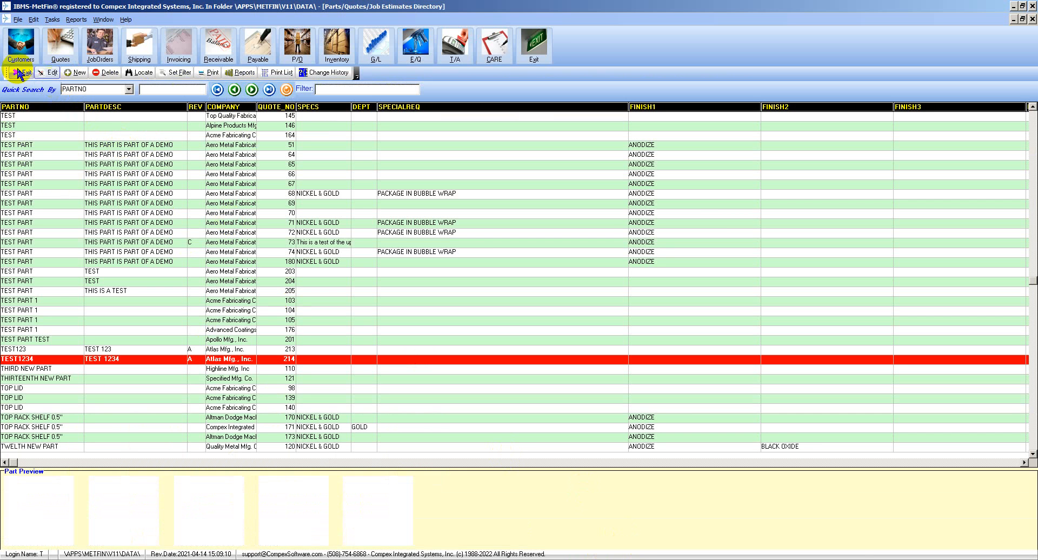
click(19, 73)
Step: Preview the printed job order for part TEST1234 from the job order lookup, and close the preview and print window
click(100, 44)
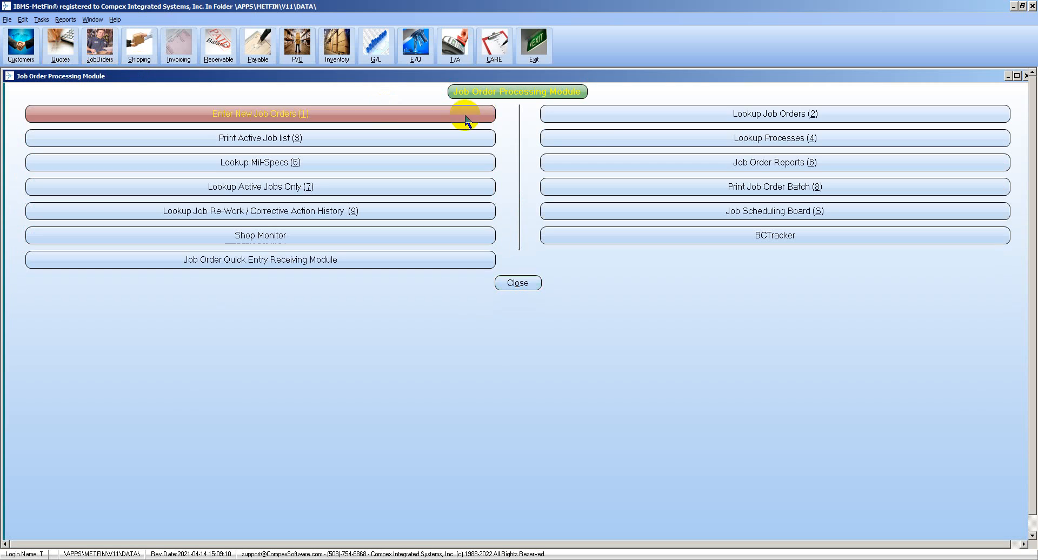
click(607, 115)
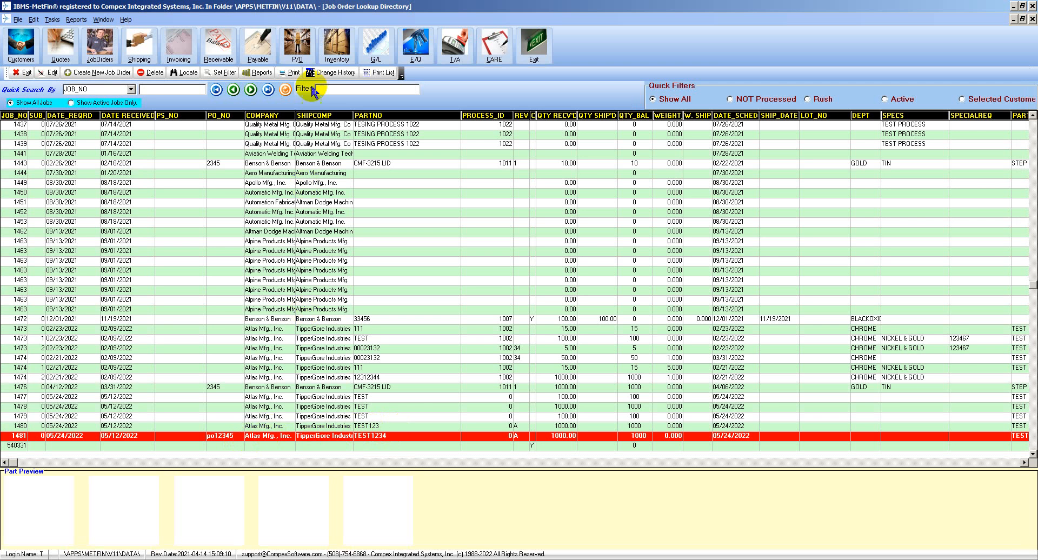
click(292, 73)
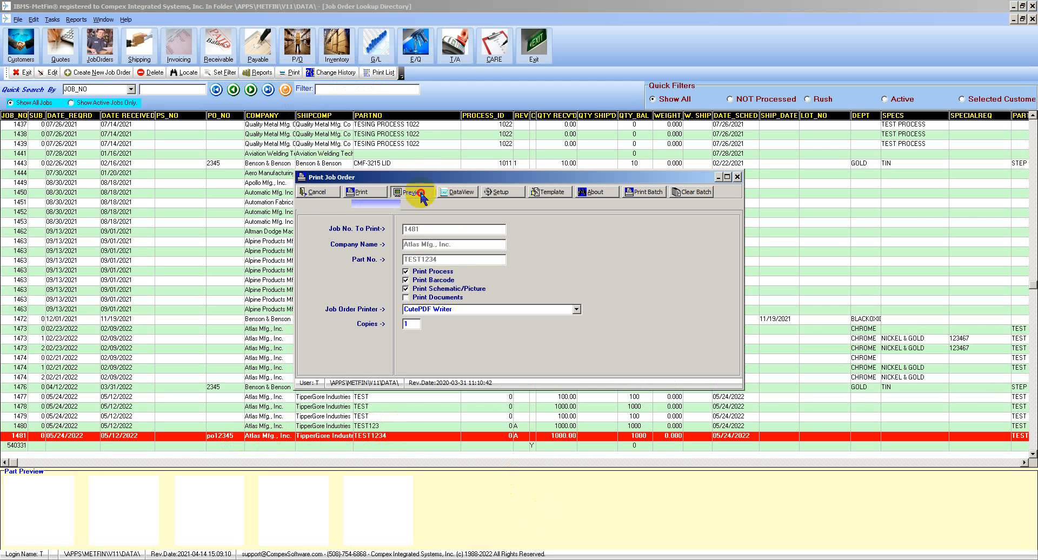
click(412, 192)
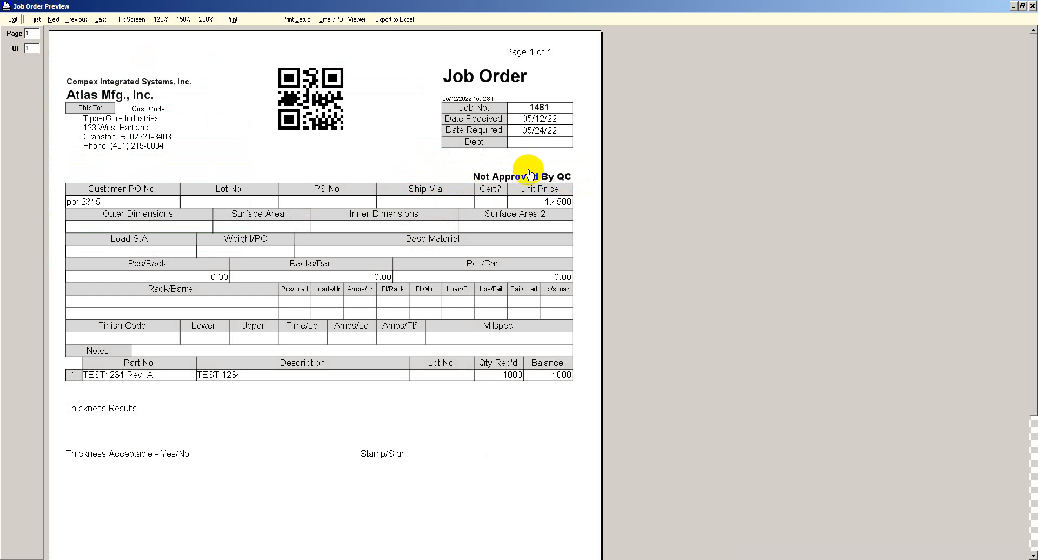
click(12, 19)
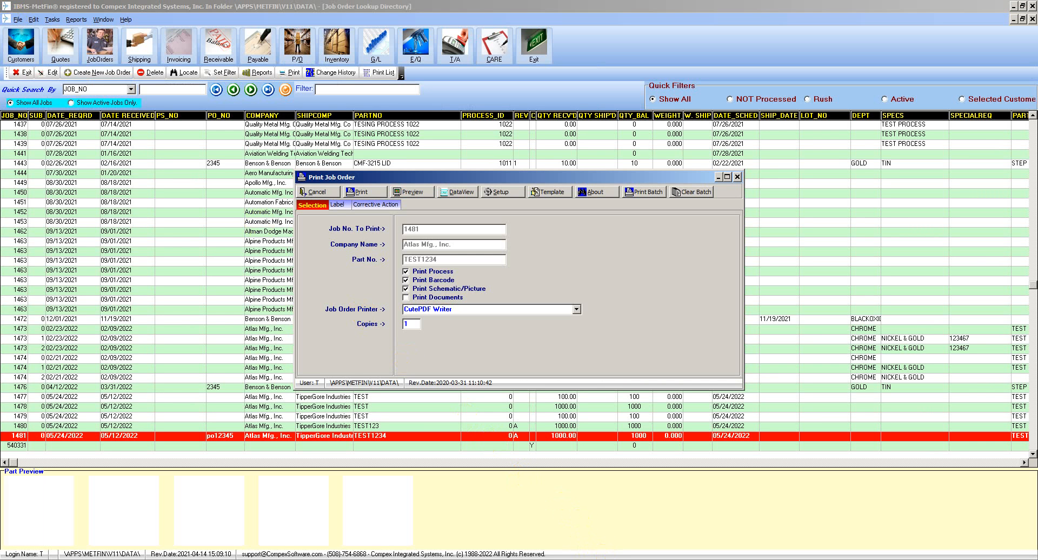
click(318, 192)
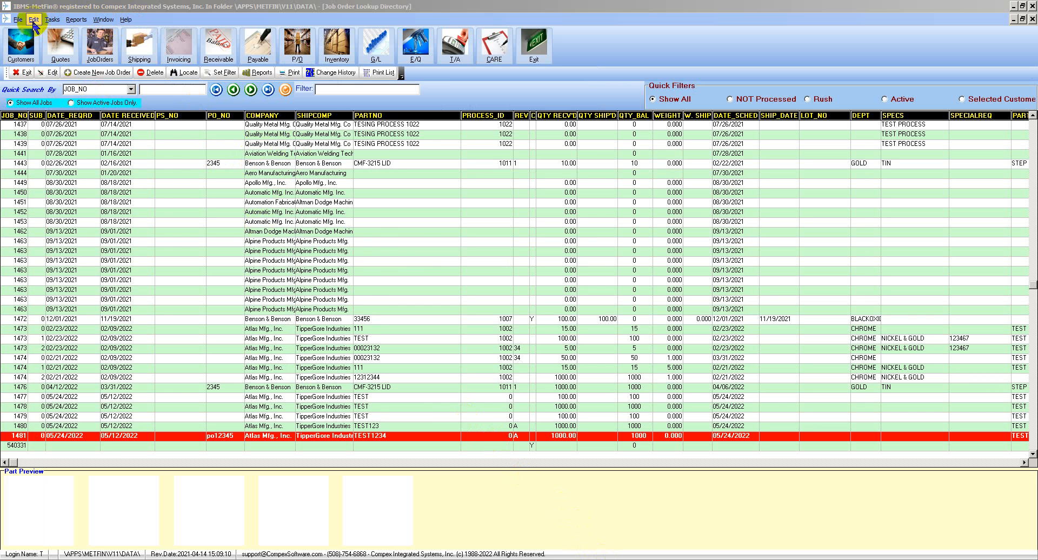
Step: Mark the TEST1234 quote as QC Approved as well, save it, and exit the quotes directory
click(63, 49)
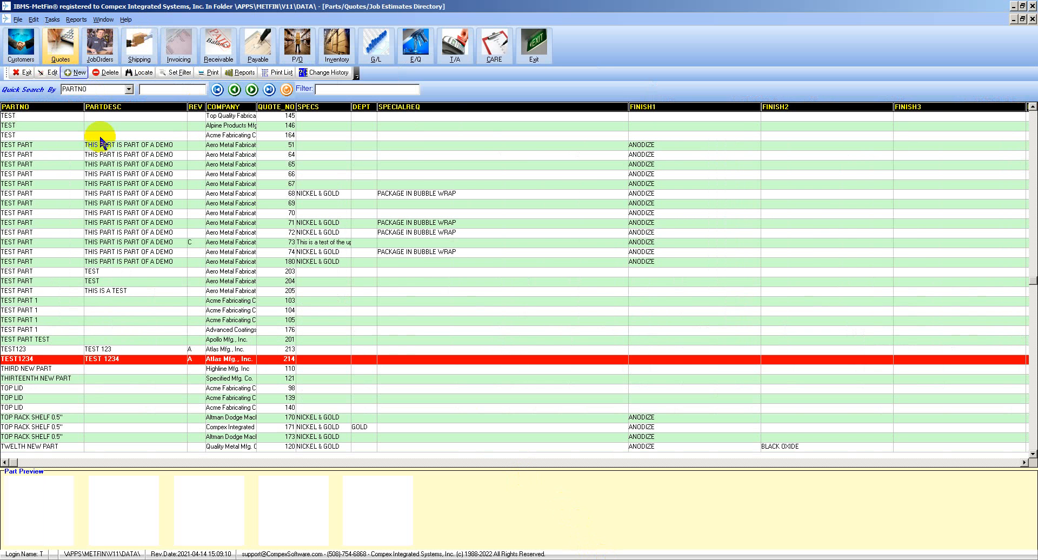
double_click(203, 360)
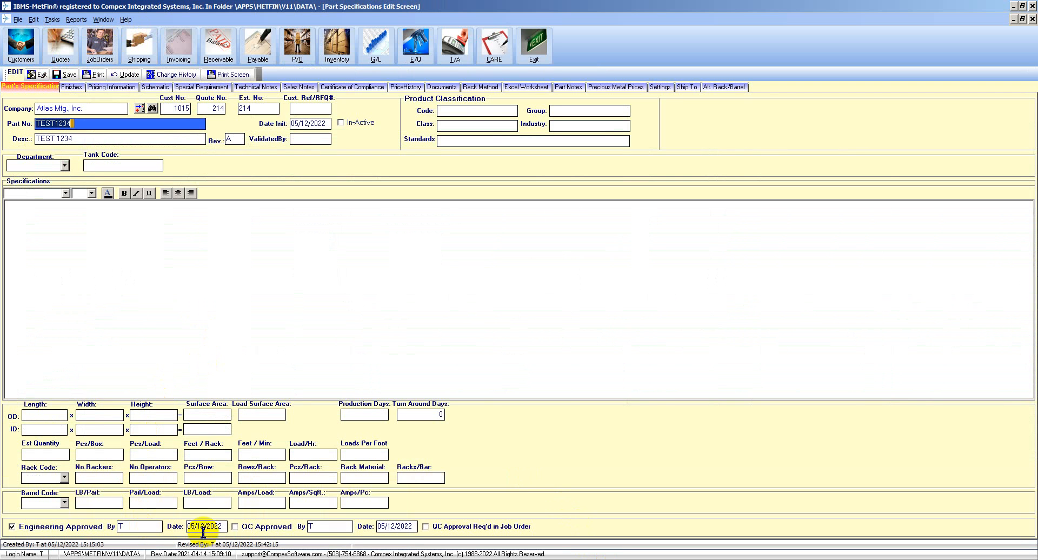
click(239, 527)
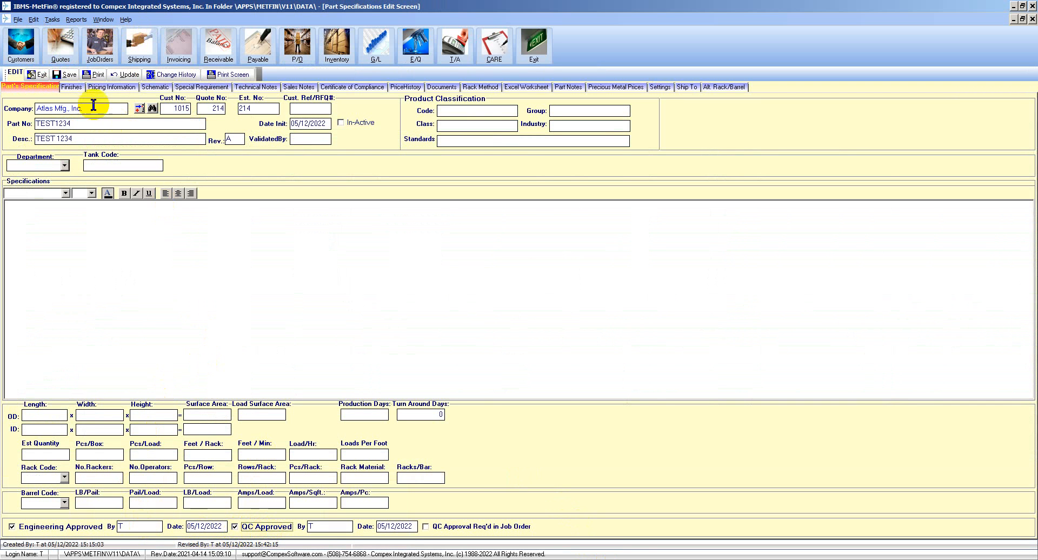
click(71, 76)
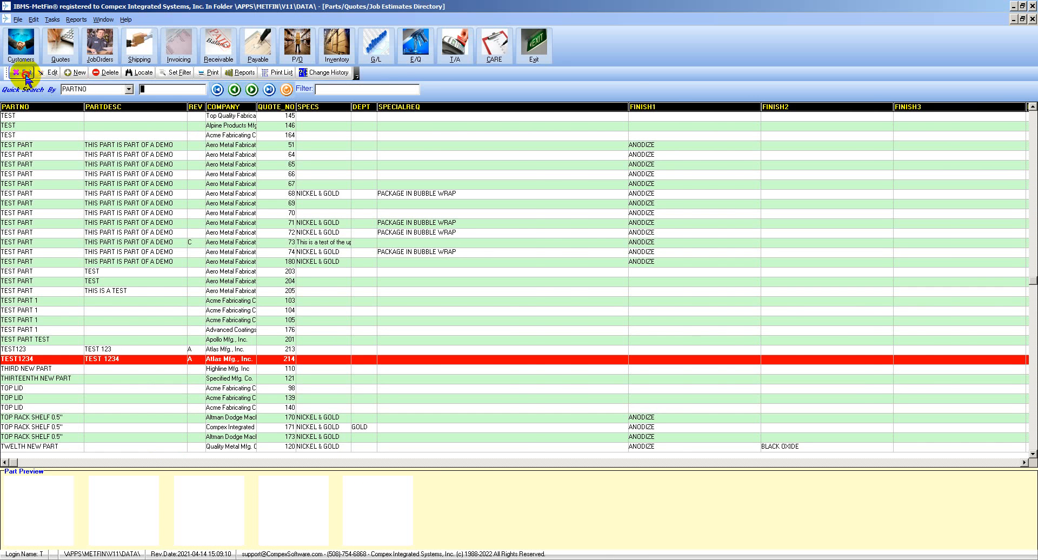
click(24, 73)
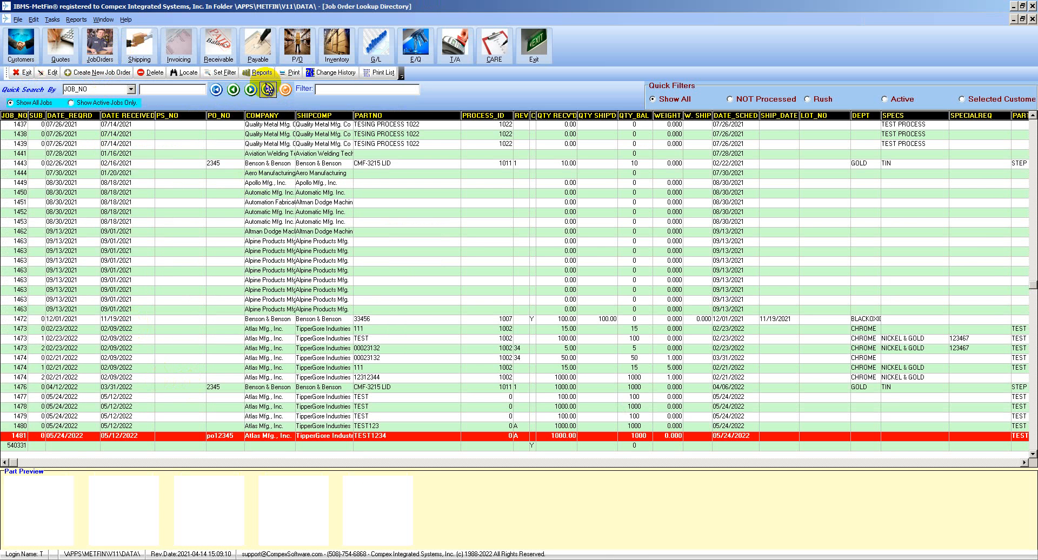
Step: Preview the TEST1234 job order printout with both approvals set on its quote
click(268, 89)
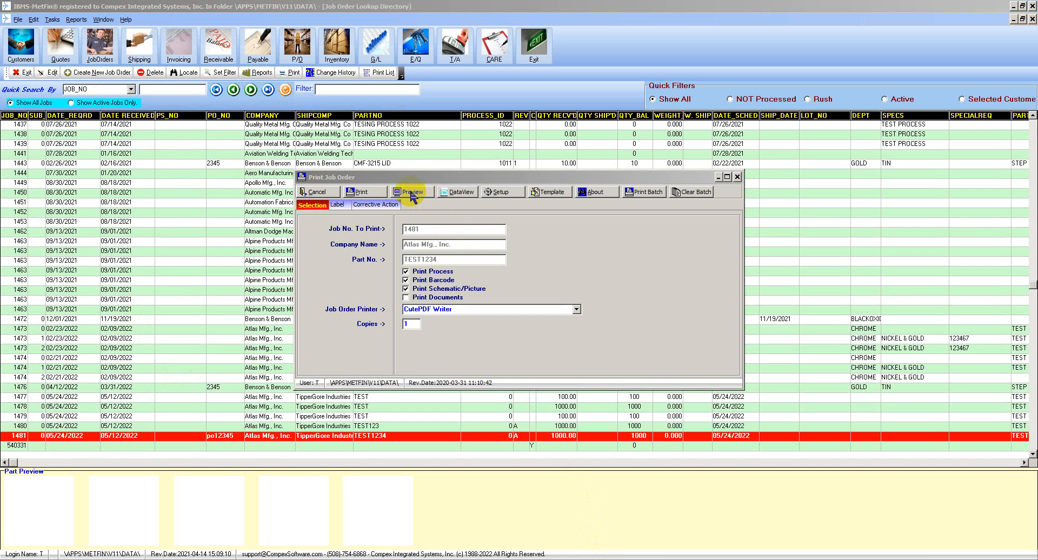
click(411, 192)
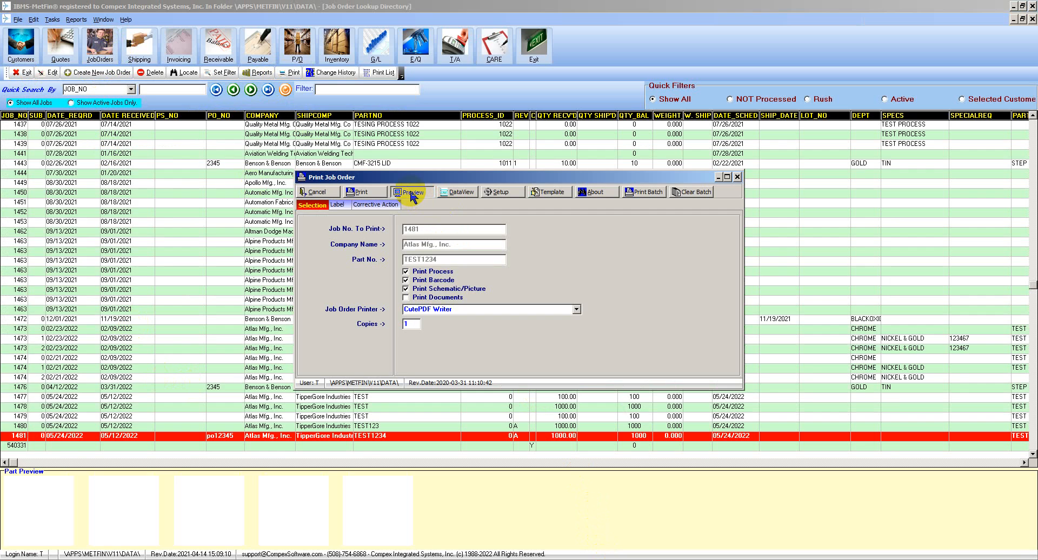